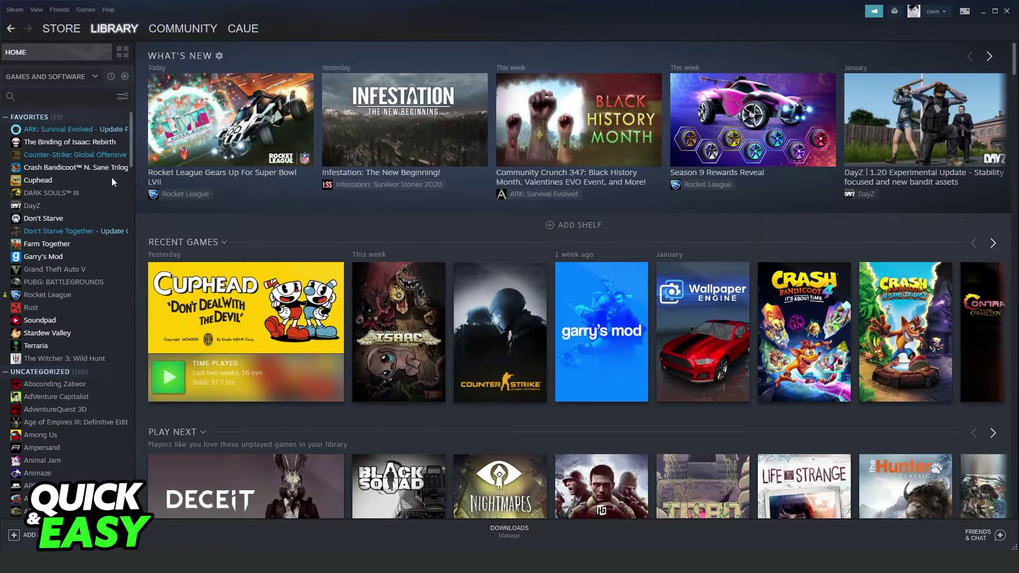
# Review Don't Starve's Local Files options in Properties, then close the Properties dialog.
pyautogui.rightClick(64, 218)
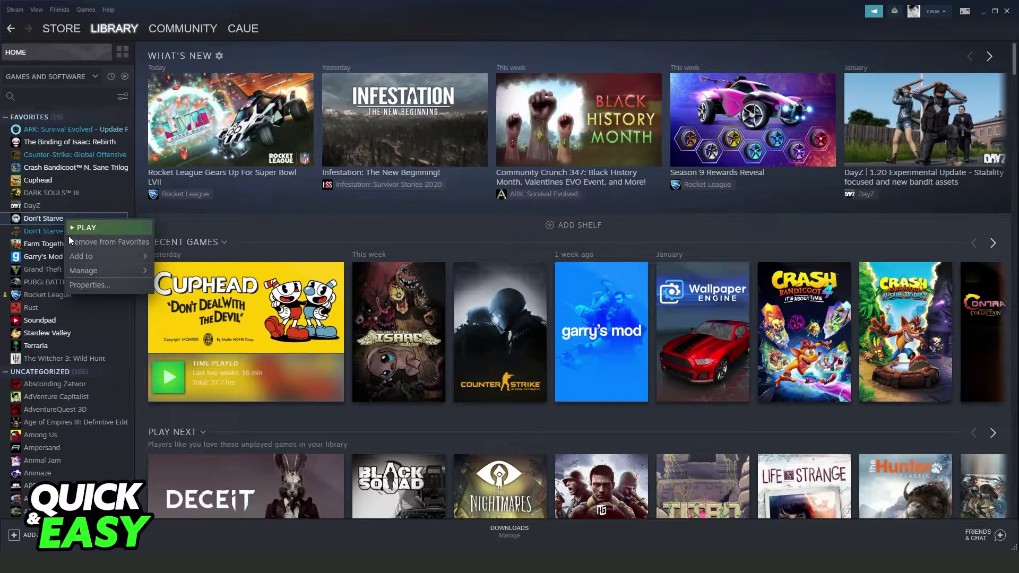
pyautogui.click(87, 288)
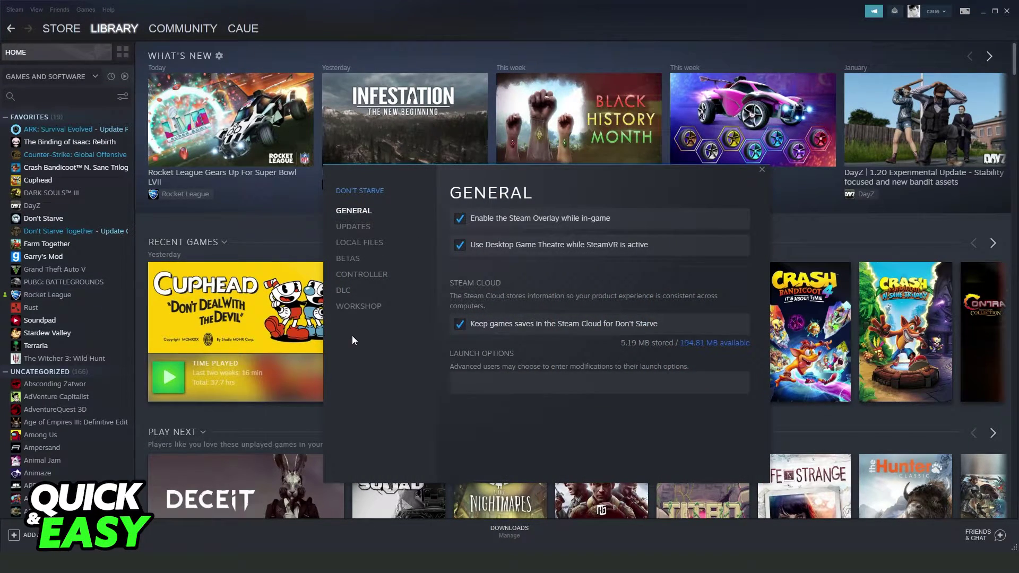
pyautogui.click(354, 243)
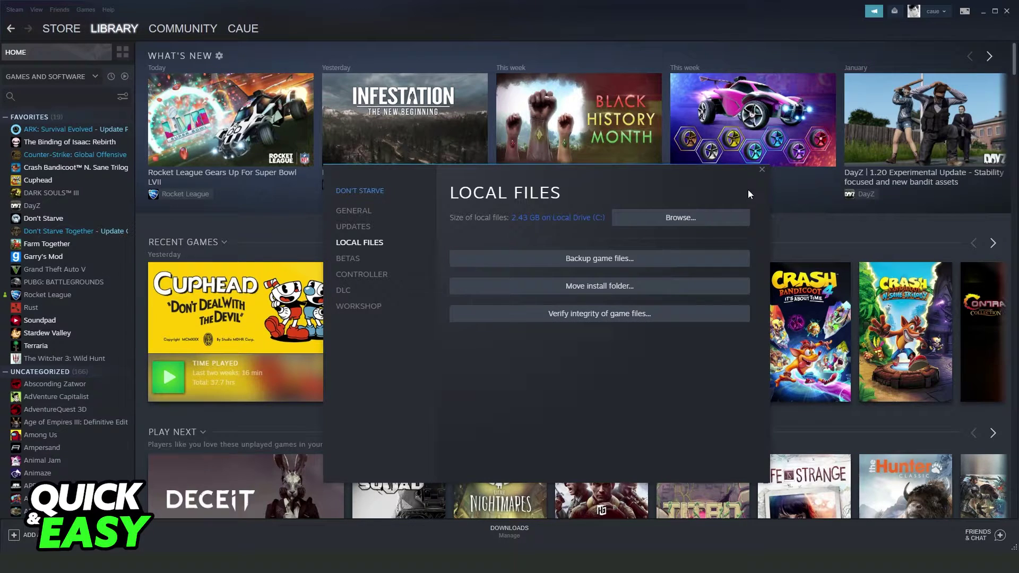
pyautogui.click(761, 173)
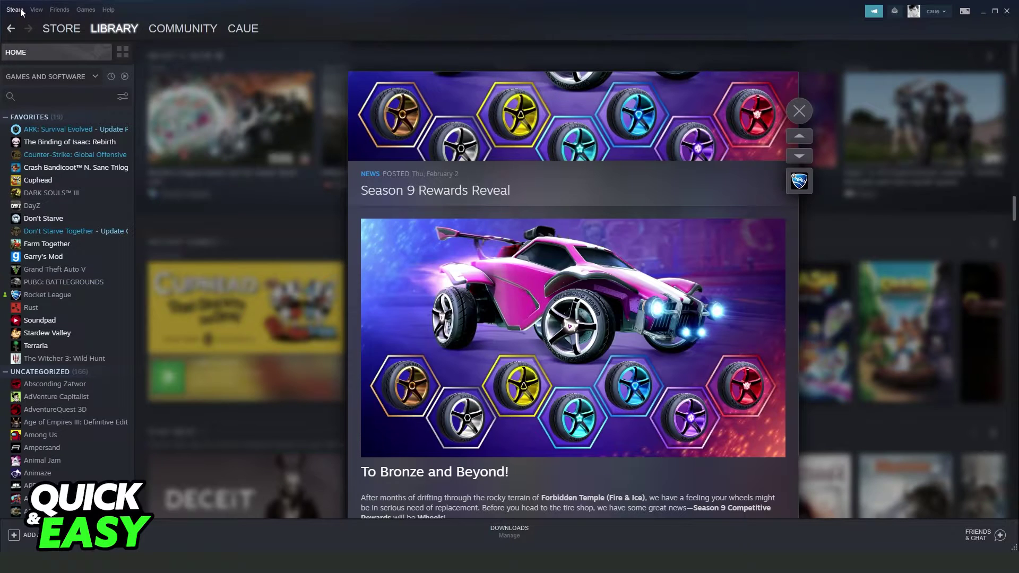
# Open Steam Library Folders in the Downloads settings to view drives E: and C:.
pyautogui.click(20, 10)
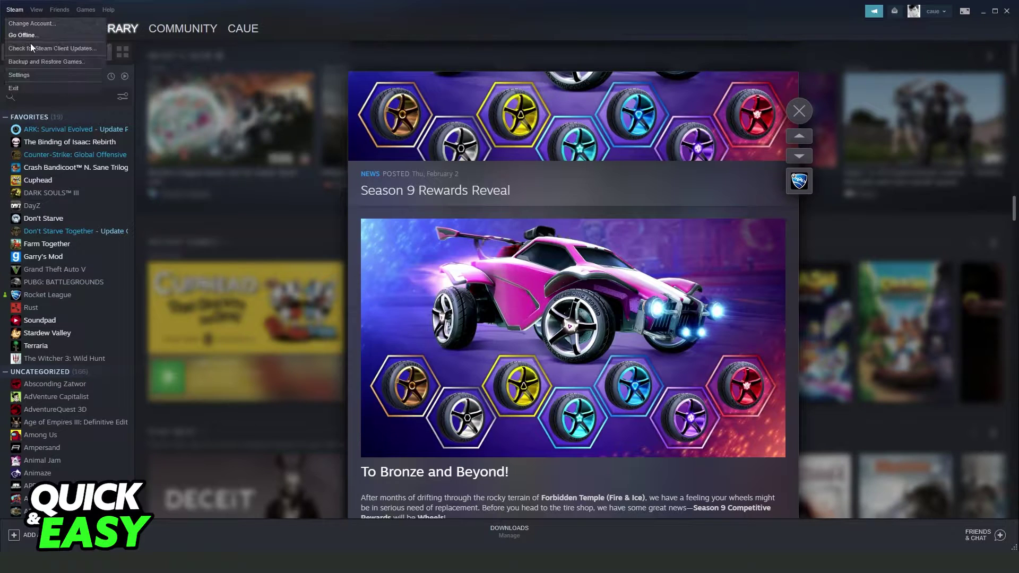
pyautogui.click(23, 76)
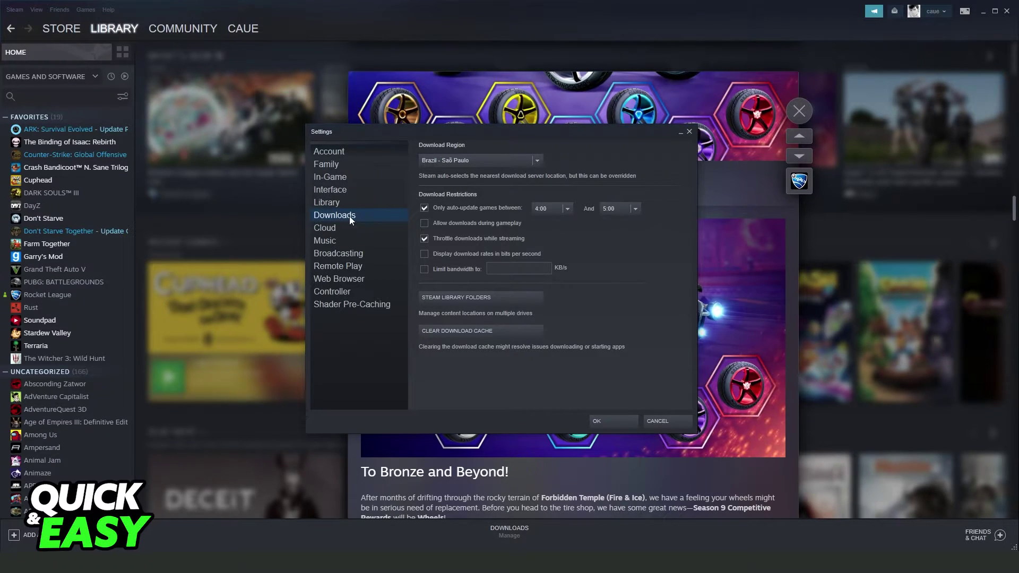
pyautogui.click(478, 298)
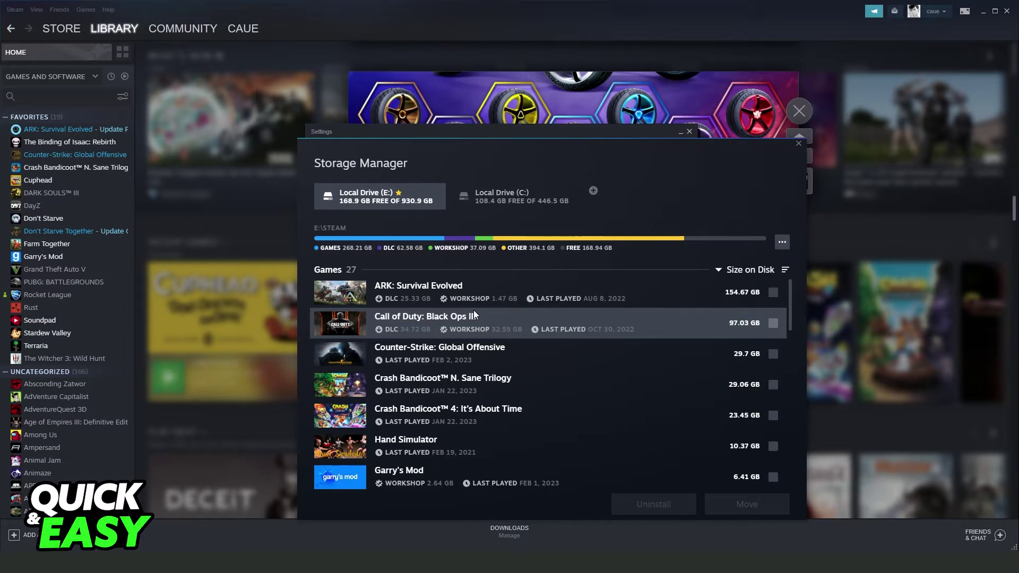
# Bring up the folder options menu for the drive E: library to repair it.
pyautogui.click(783, 242)
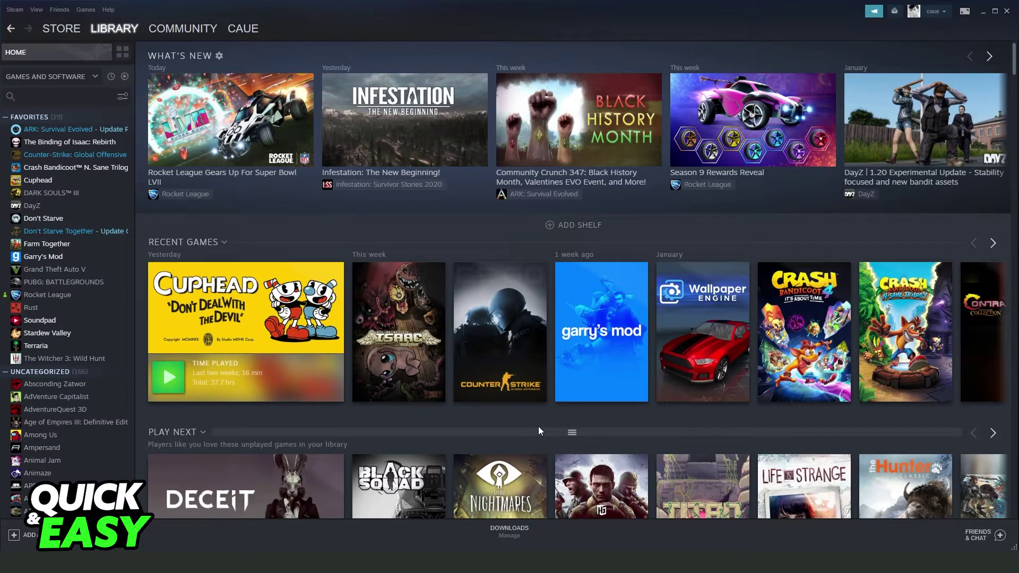
pyautogui.click(17, 11)
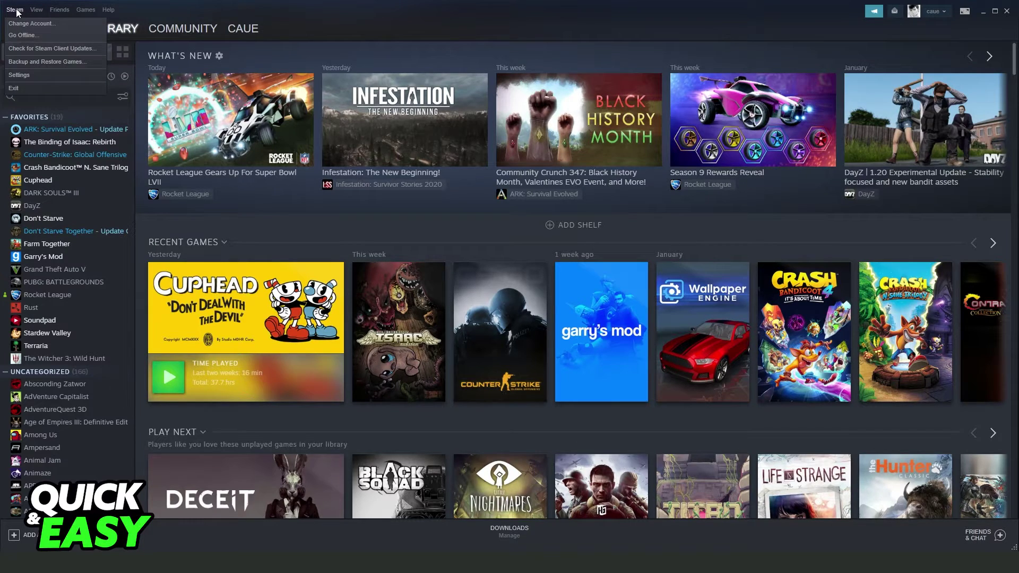
pyautogui.click(19, 75)
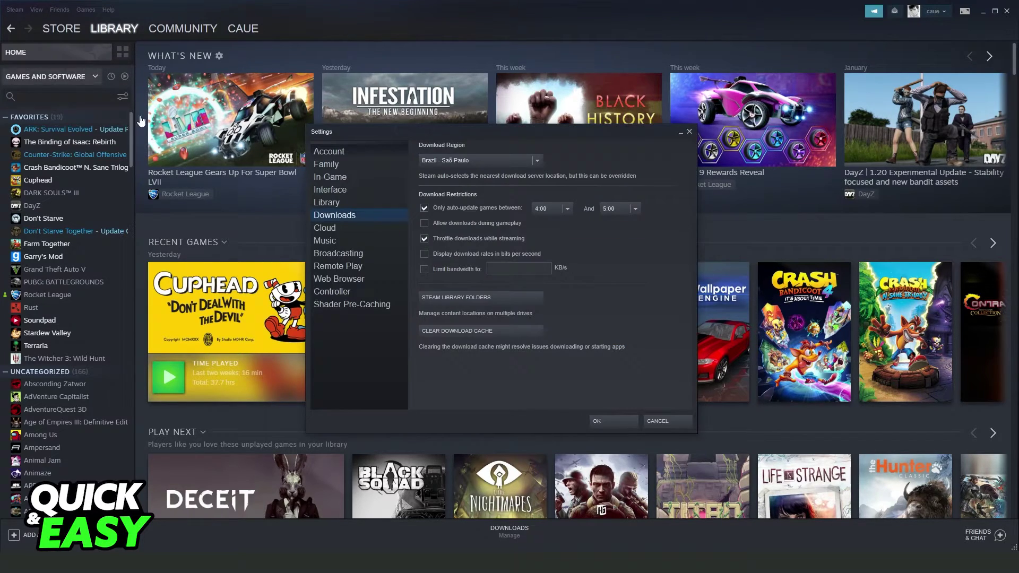
pyautogui.click(540, 158)
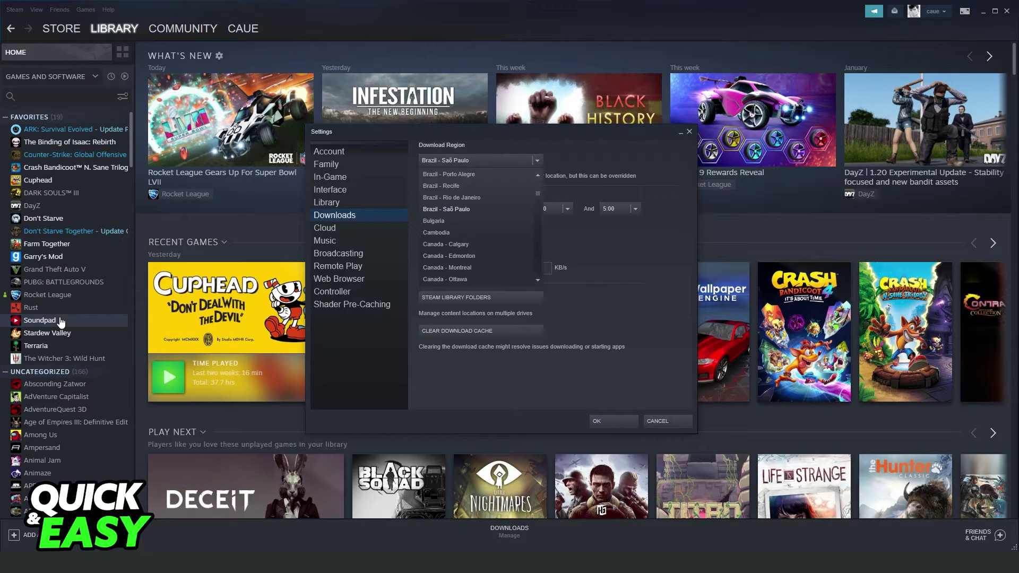
pyautogui.click(662, 424)
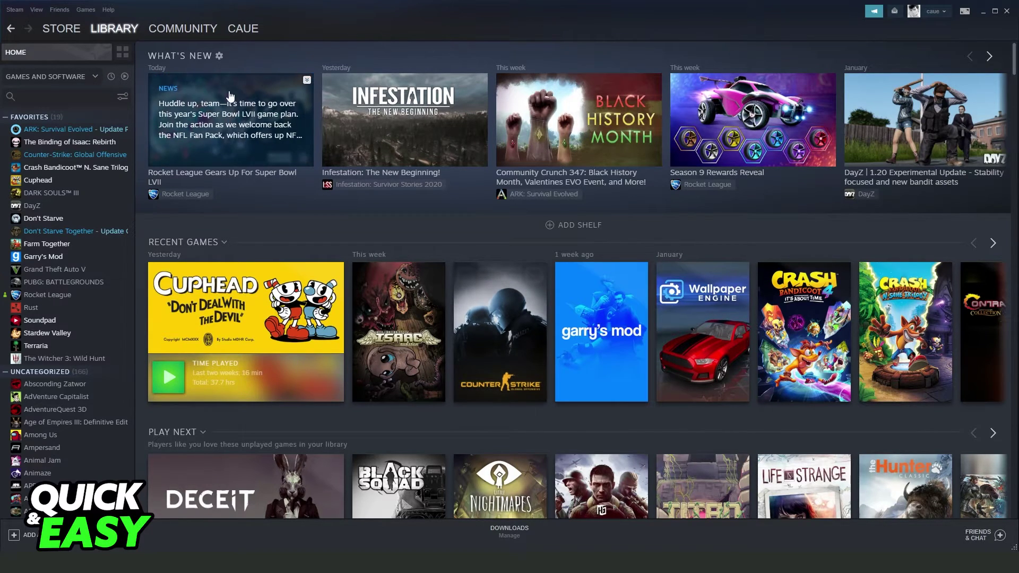
pyautogui.click(15, 9)
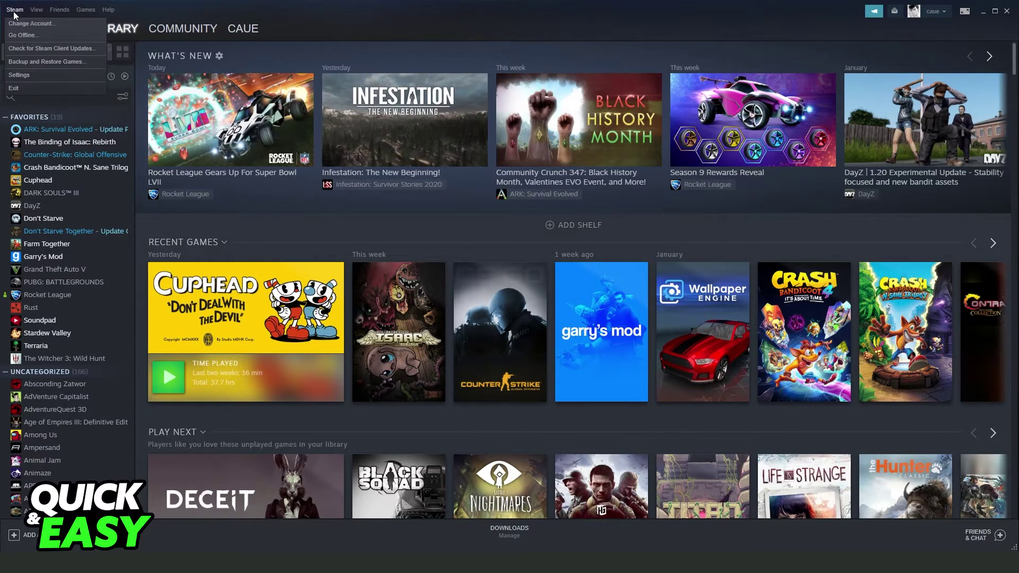
pyautogui.click(20, 78)
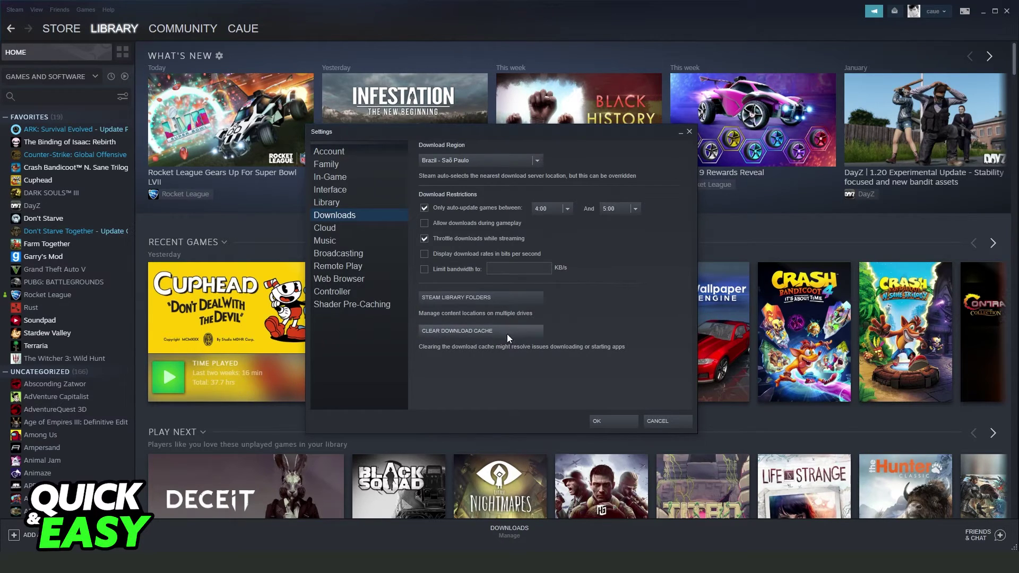
pyautogui.click(653, 422)
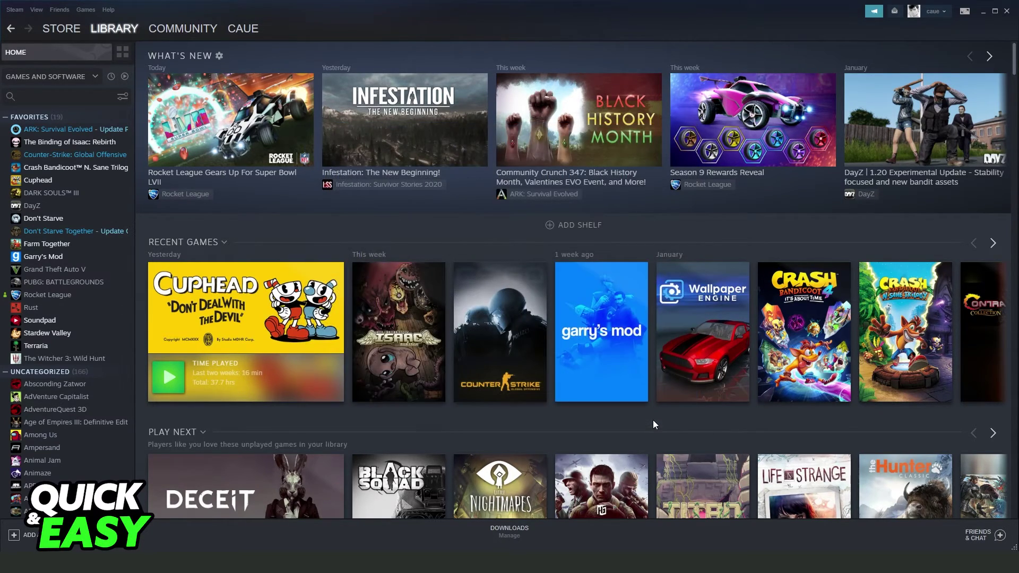